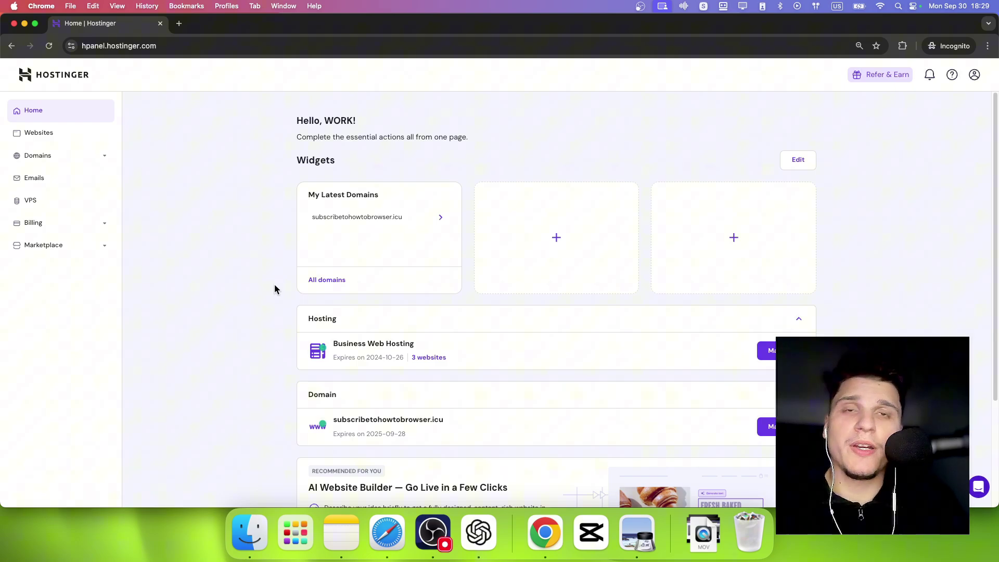
Open the first website from the Websites list in the Website Builder editor.
{"action": "left_click", "coordinate": [22, 133]}
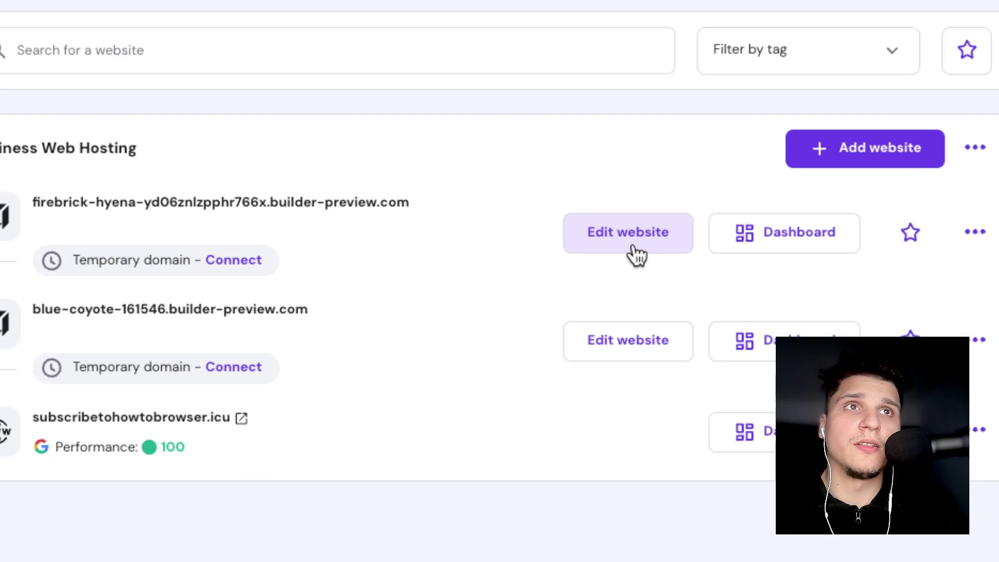
{"action": "left_click", "coordinate": [632, 241]}
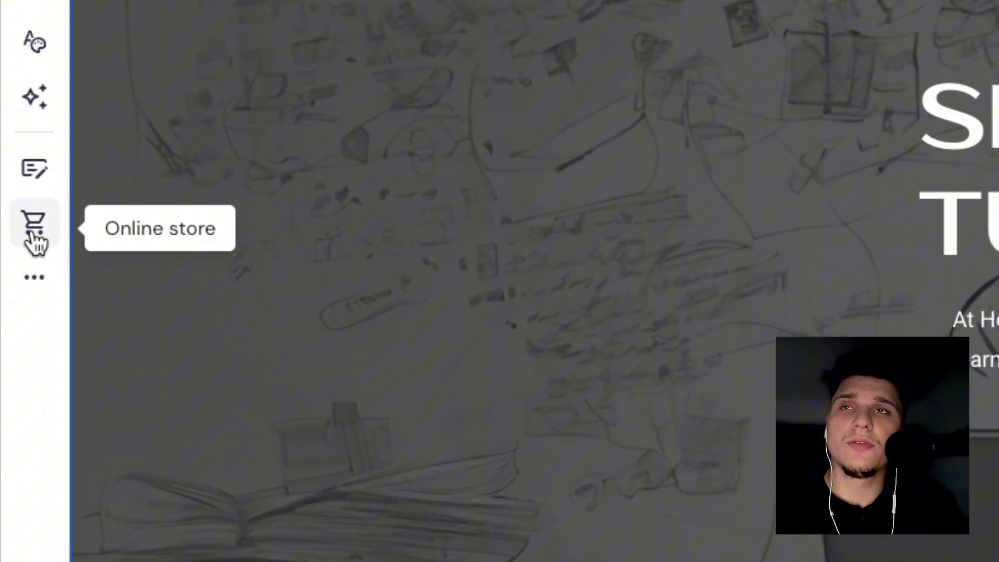
Open Store settings from the Online store panel to show the store details.
{"action": "left_click", "coordinate": [34, 227]}
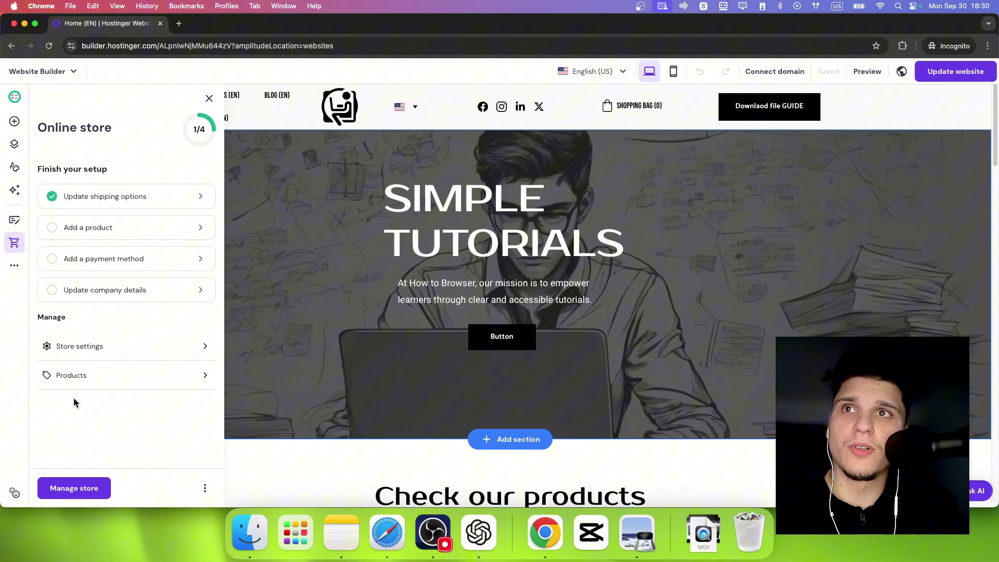
{"action": "left_click", "coordinate": [59, 352]}
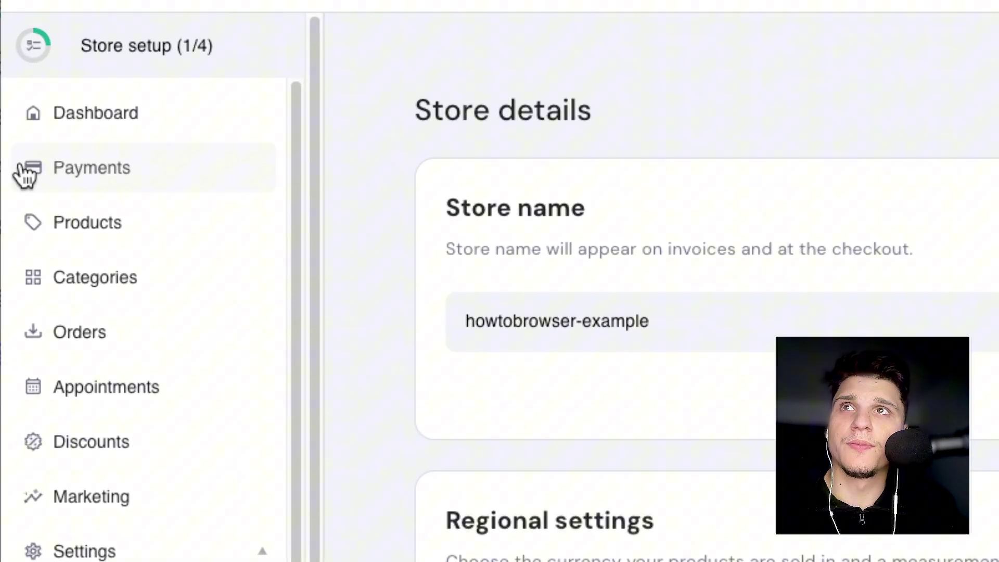
Show the Payments section and scroll to the Stripe card below dLocal Go and PayPal.
{"action": "left_click", "coordinate": [26, 174]}
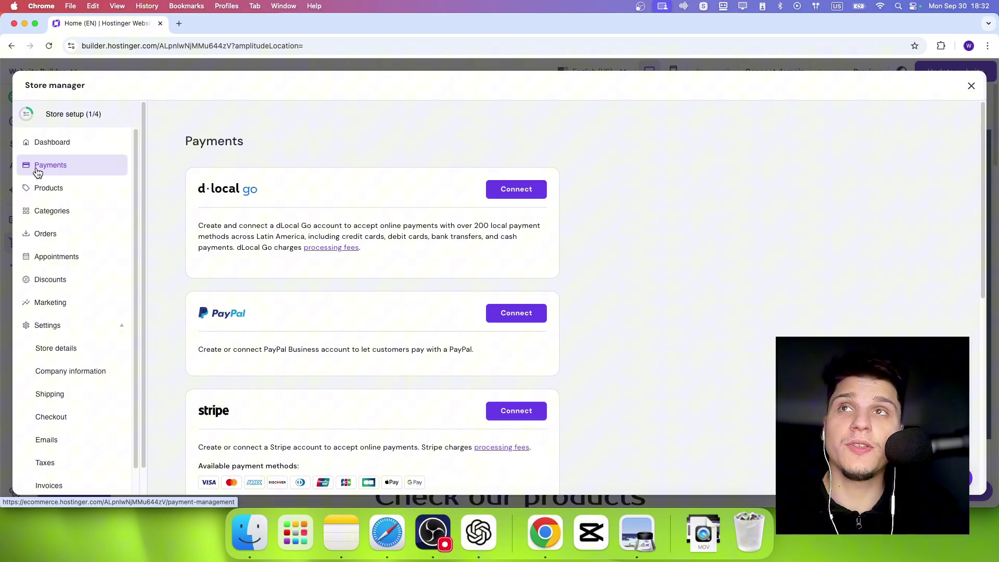
{"action": "left_click", "coordinate": [46, 167]}
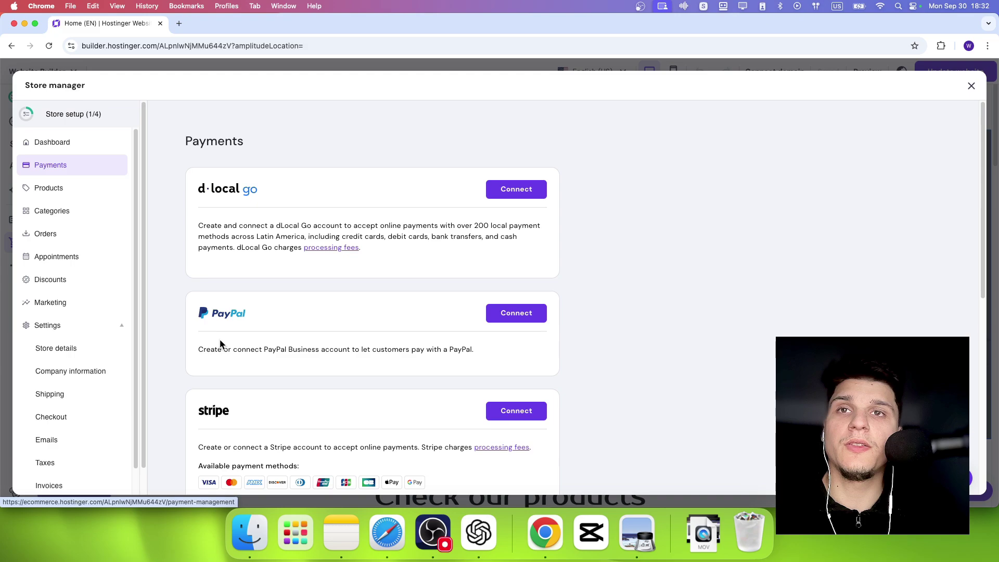
{"action": "scroll", "coordinate": [221, 343], "scroll_direction": "down", "scroll_amount": 2}
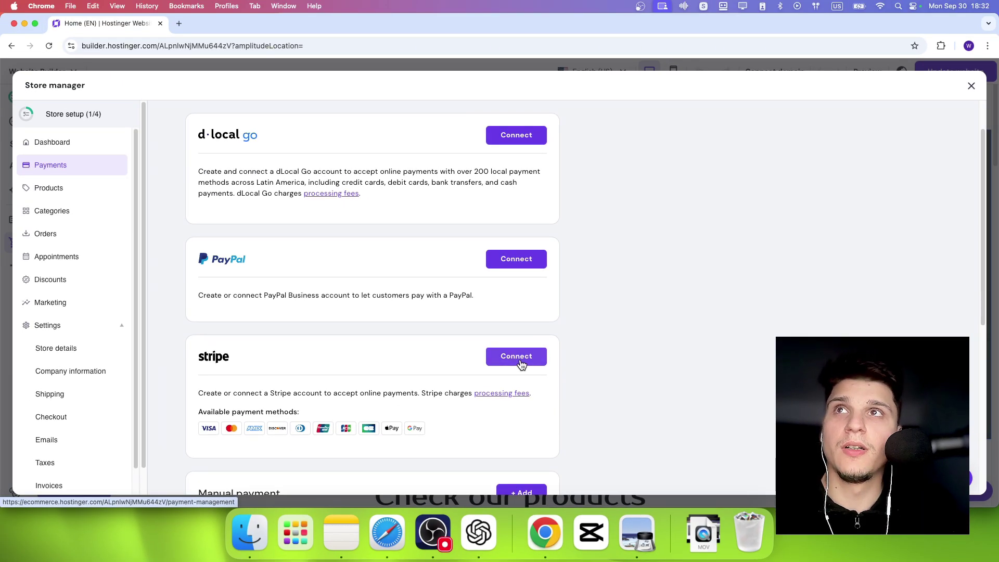
Start the Stripe connection and clear the pre-filled onboarding email, leaving Stripe marked setup not finished.
{"action": "left_click", "coordinate": [522, 362]}
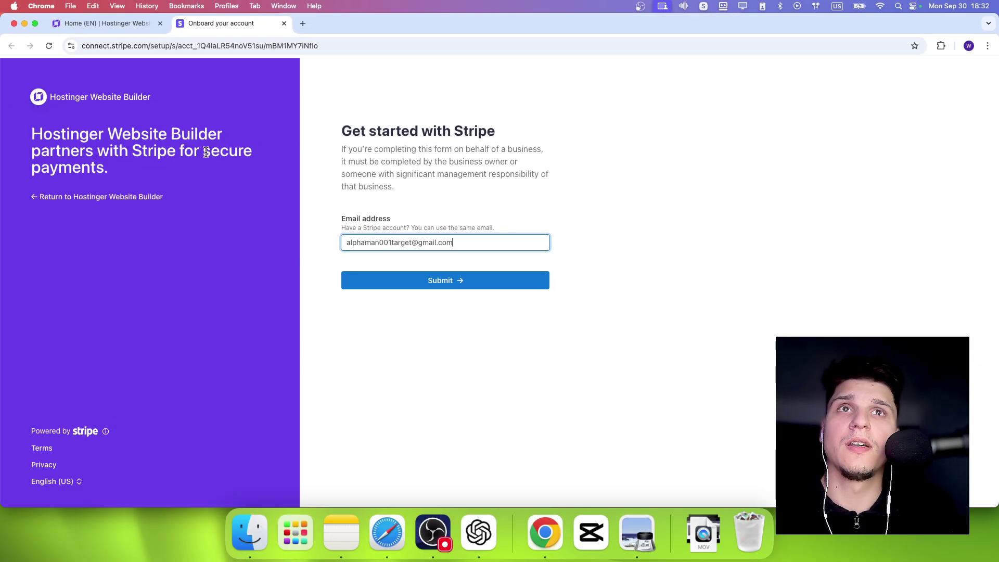
{"action": "left_click_drag", "start_coordinate": [474, 245], "coordinate": [316, 242]}
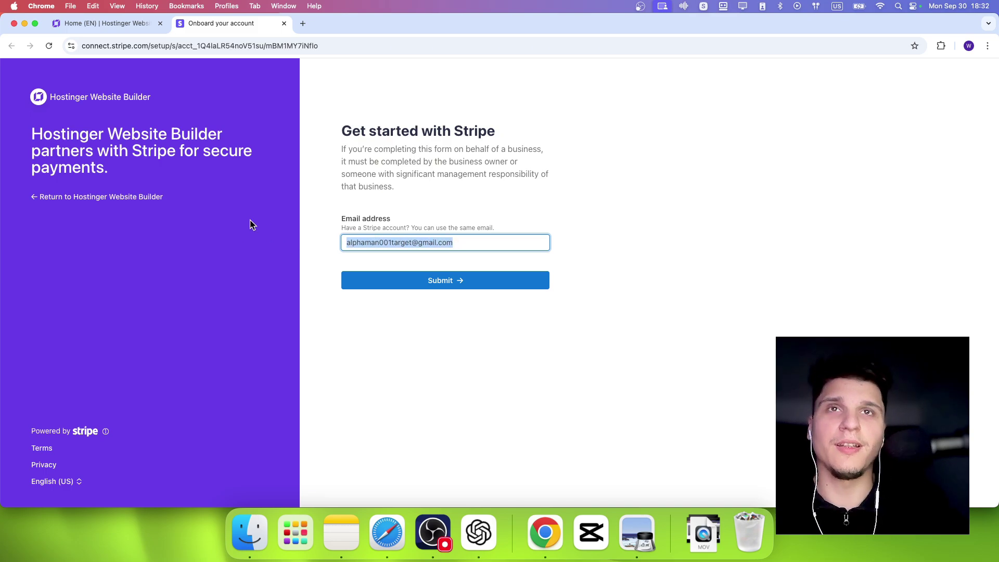
{"action": "key", "text": "BackSpace"}
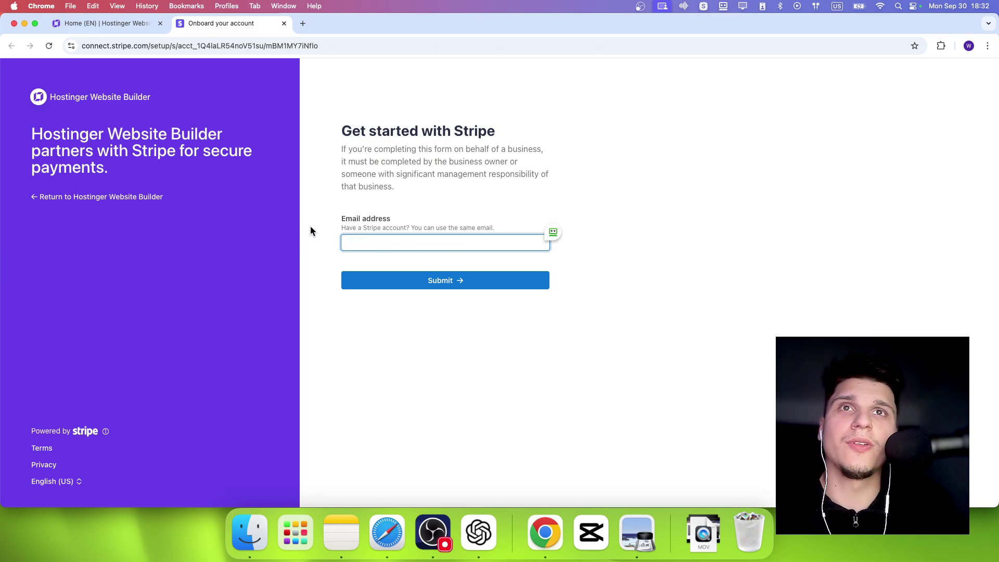
{"action": "left_click", "coordinate": [132, 31]}
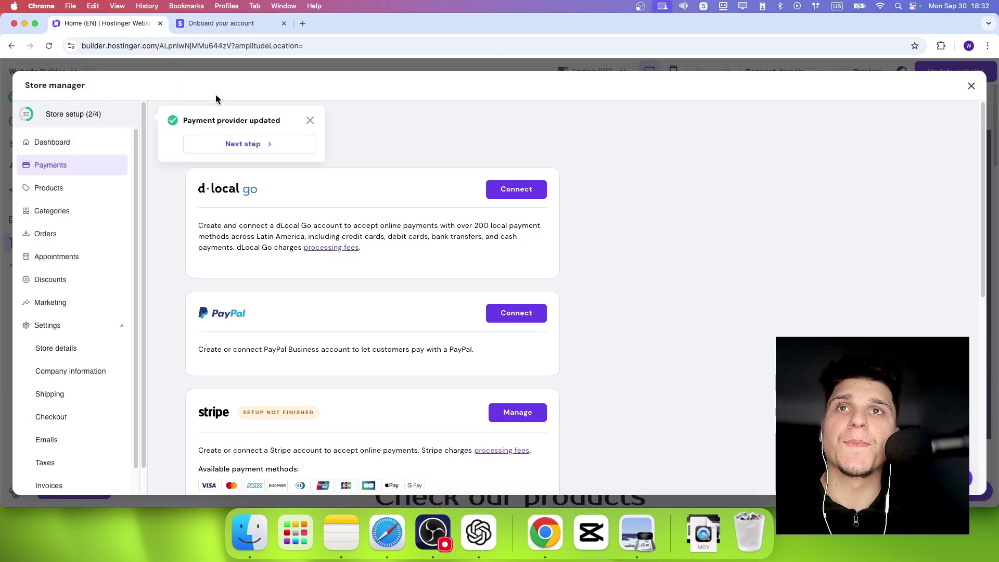
{"action": "scroll", "coordinate": [321, 227], "scroll_direction": "down", "scroll_amount": 2}
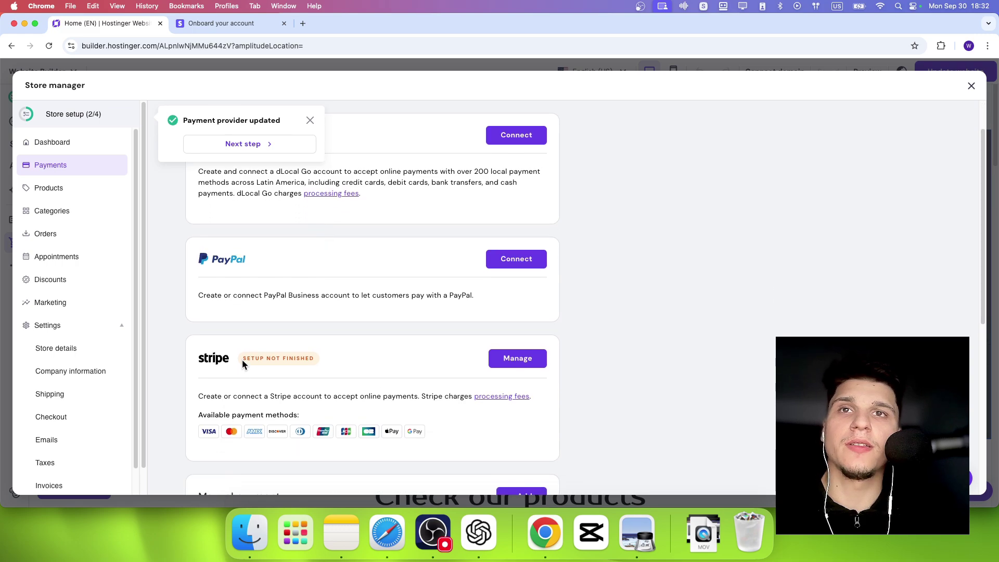
{"action": "left_click_drag", "start_coordinate": [241, 363], "coordinate": [313, 363]}
{"action": "left_click", "coordinate": [215, 24]}
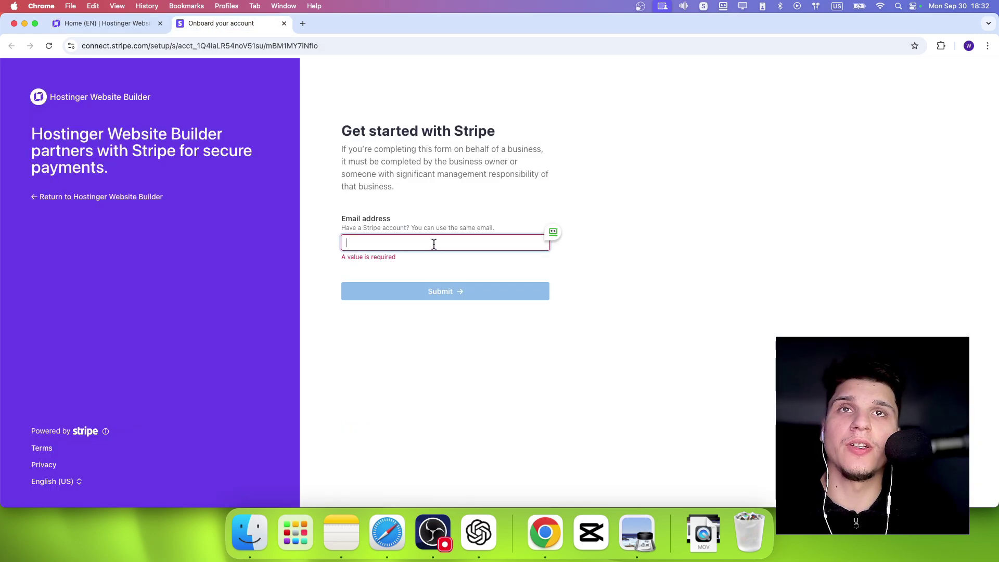
Reach Stripe's basics step (United States, Individual), then return to Hostinger's updated payments list.
{"action": "left_click", "coordinate": [105, 23]}
{"action": "left_click", "coordinate": [215, 22]}
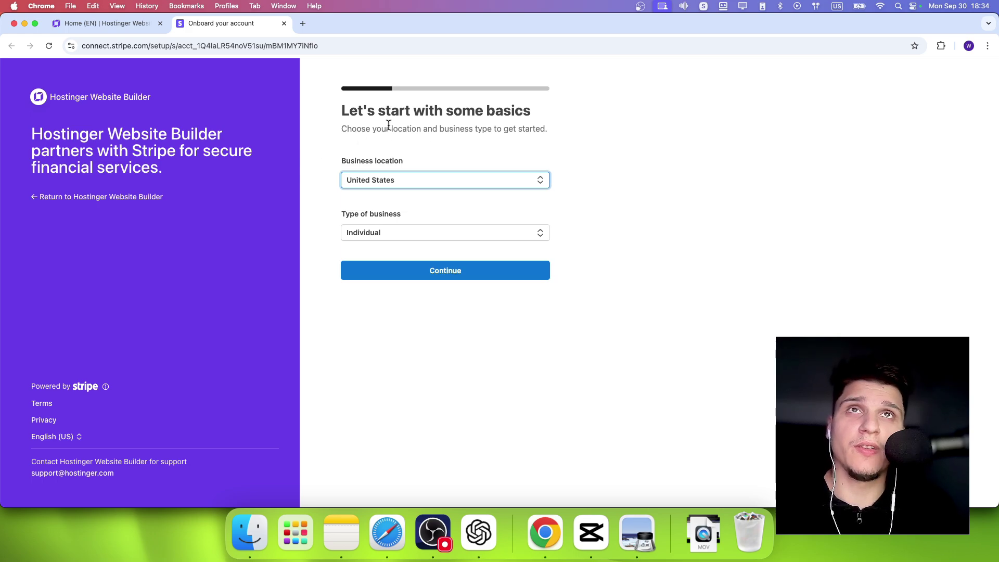
{"action": "left_click", "coordinate": [345, 118]}
{"action": "left_click_drag", "start_coordinate": [363, 130], "coordinate": [467, 130]}
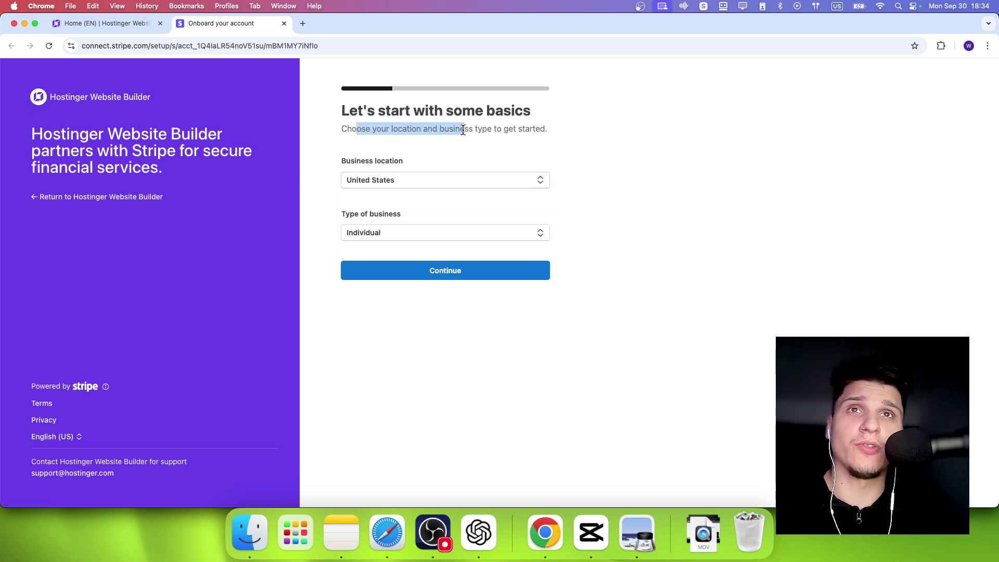
{"action": "left_click", "coordinate": [446, 145]}
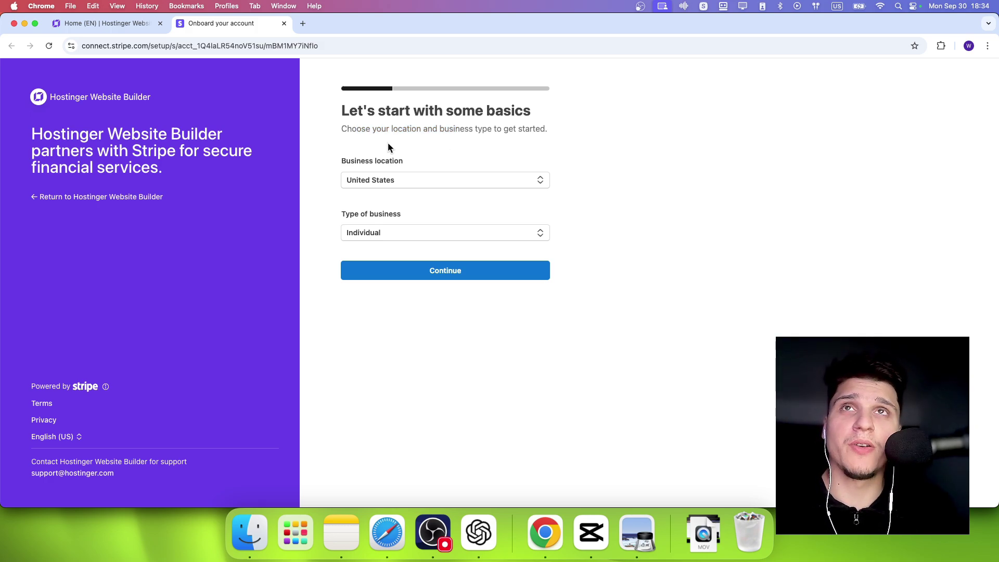
{"action": "left_click", "coordinate": [106, 23]}
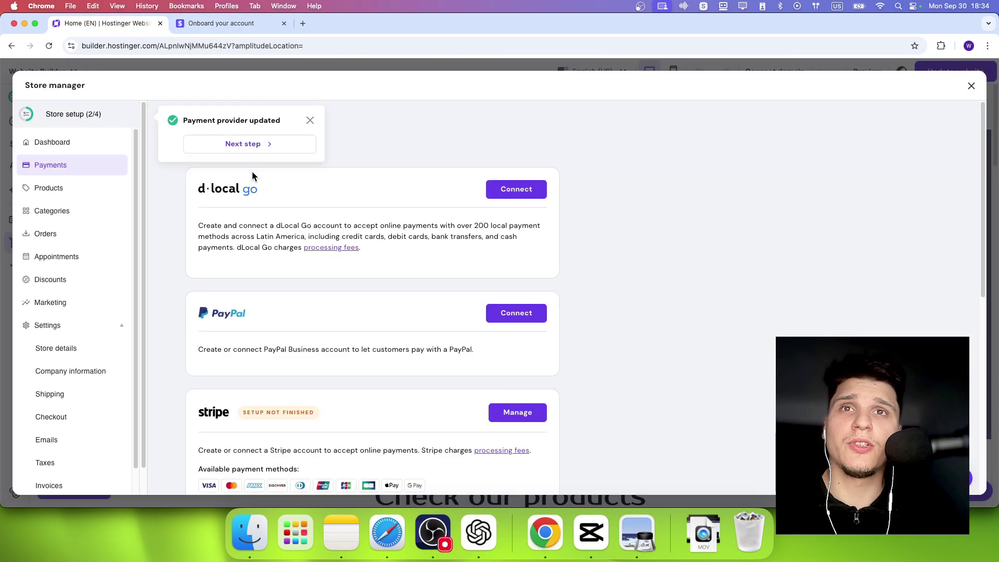